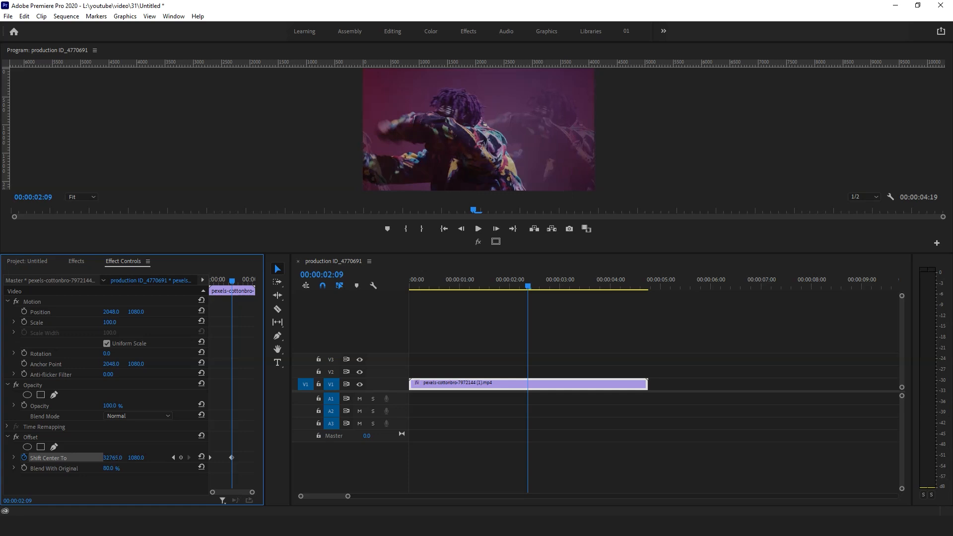
Play the clip from the start and scrub through it to preview the Offset animation
left_click_drag(248, 286, 149, 295)
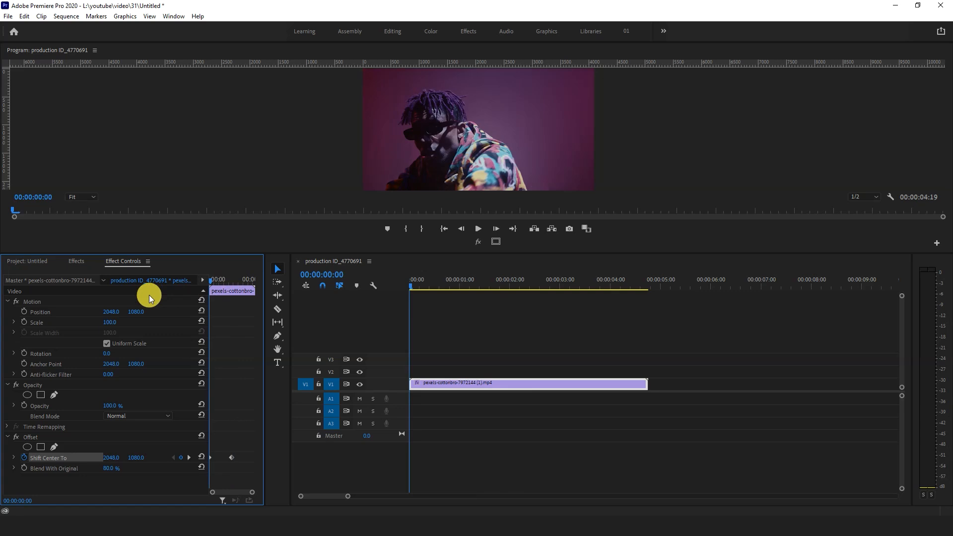
left_click(477, 229)
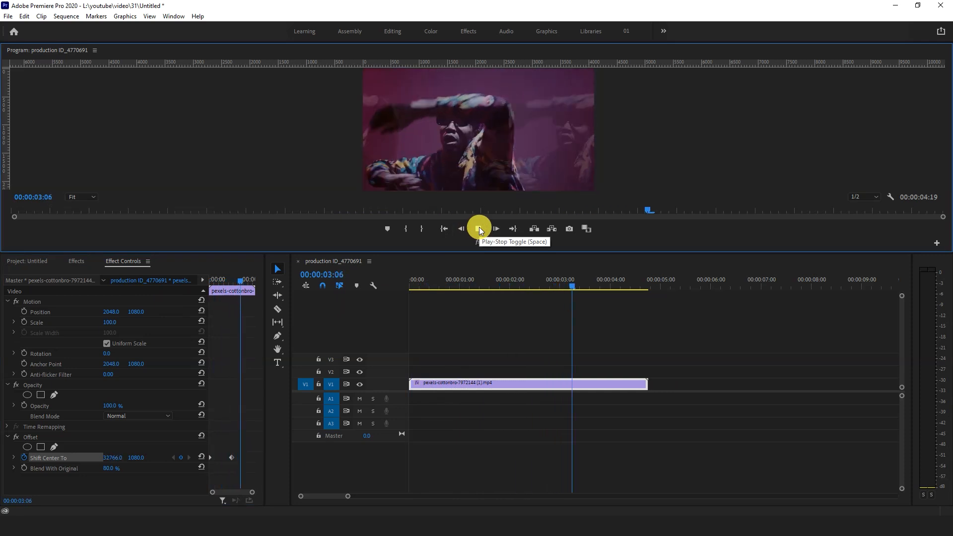
left_click(479, 228)
left_click_drag(240, 281, 219, 282)
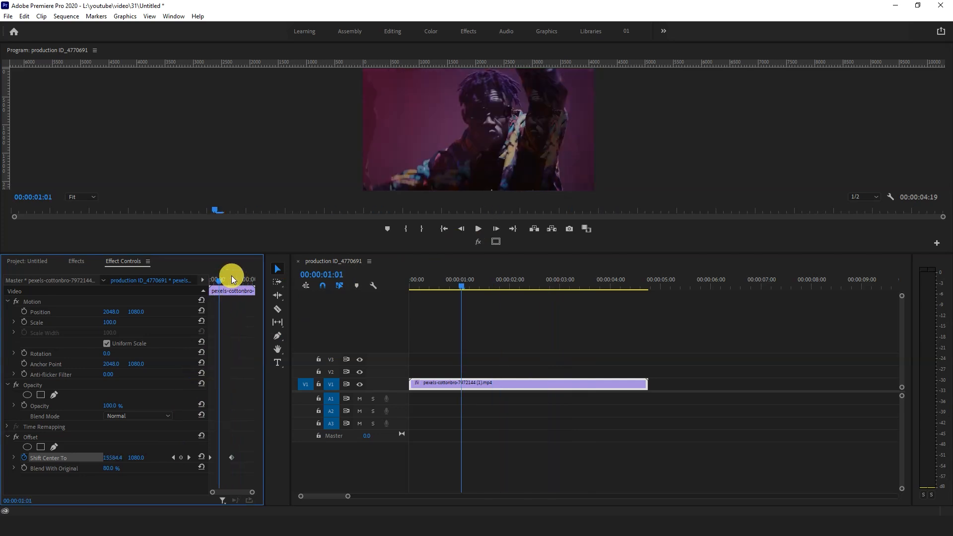
left_click(224, 278)
Try the Offset effect's Blend With Original at 0% and play the clip from the start
left_click_drag(119, 469, 81, 469)
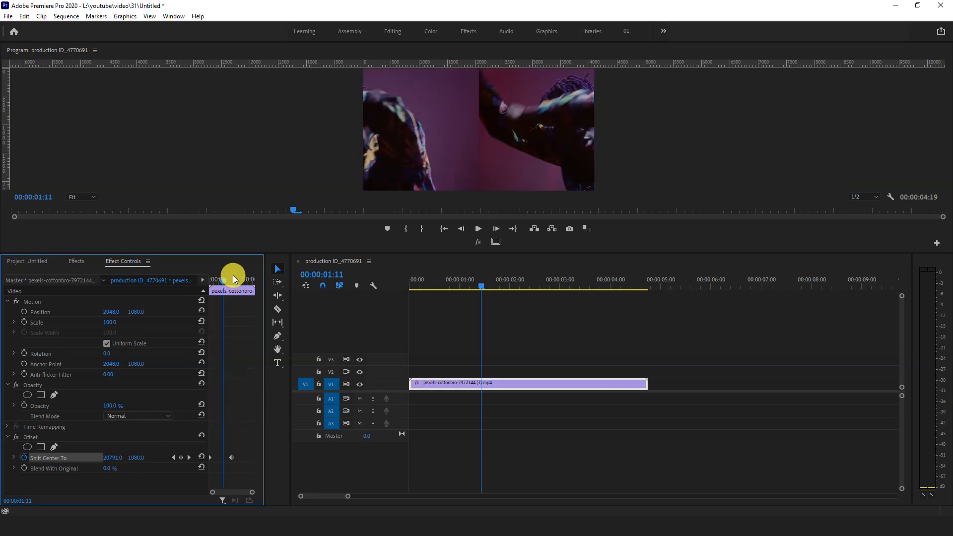
left_click_drag(233, 276, 185, 282)
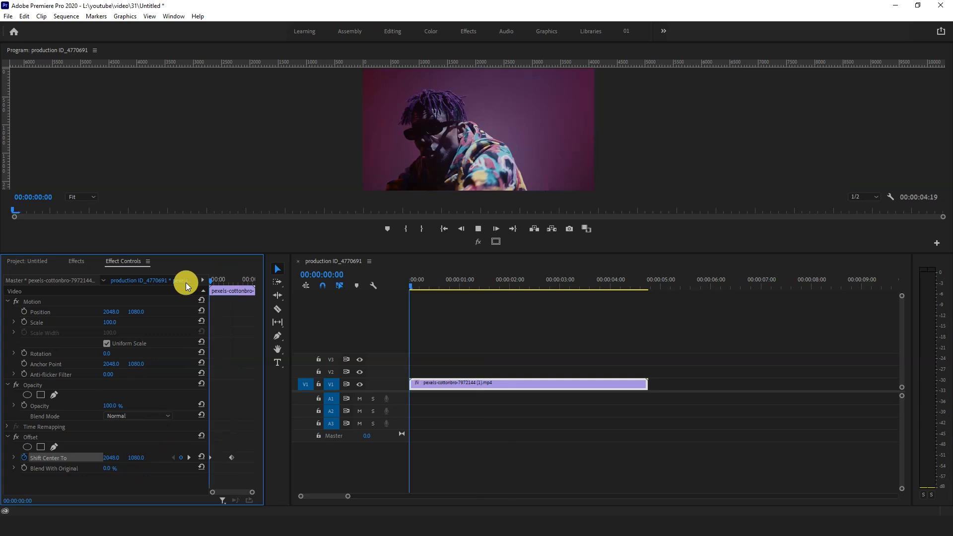
key("space")
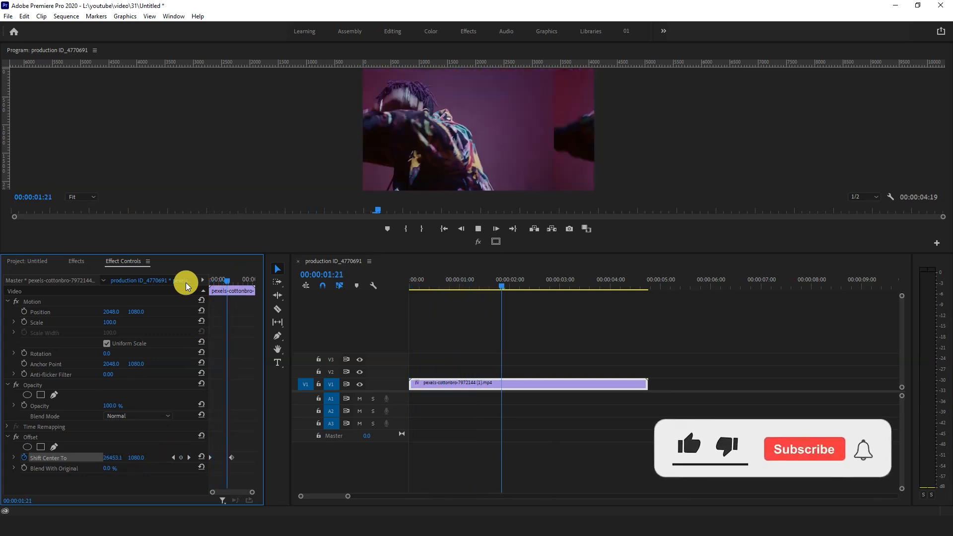
key("space")
Set the Offset effect's Blend With Original to 80% and play the clip from the start
left_click(116, 467)
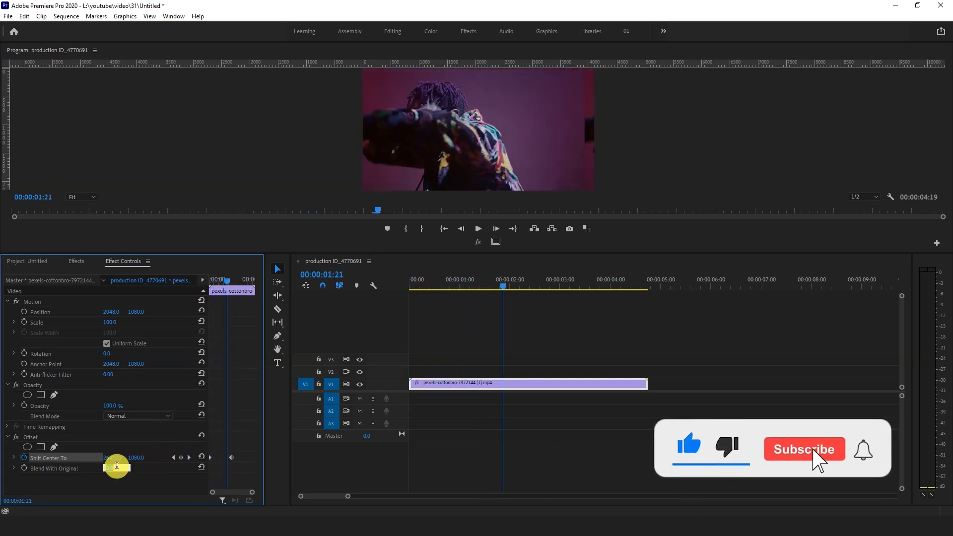
type("8")
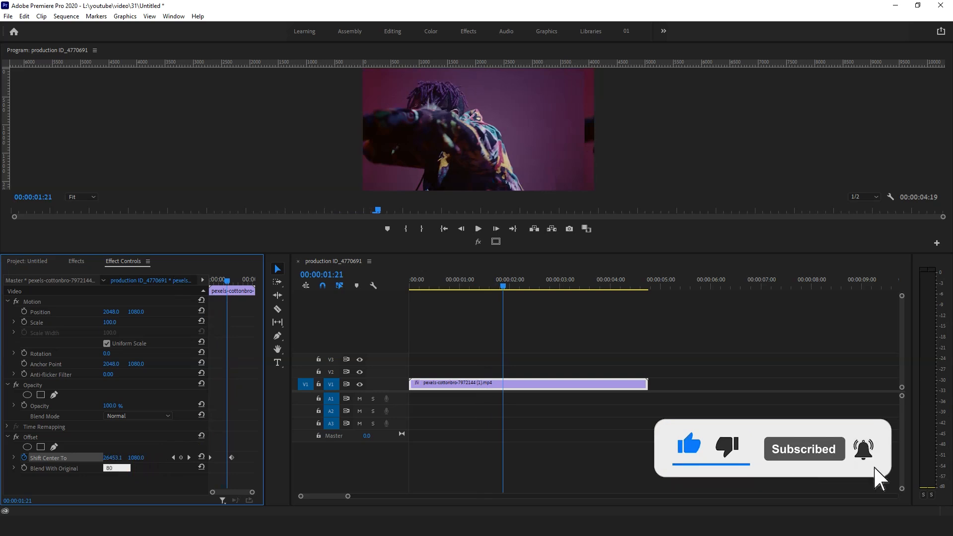
type("0")
key("Return")
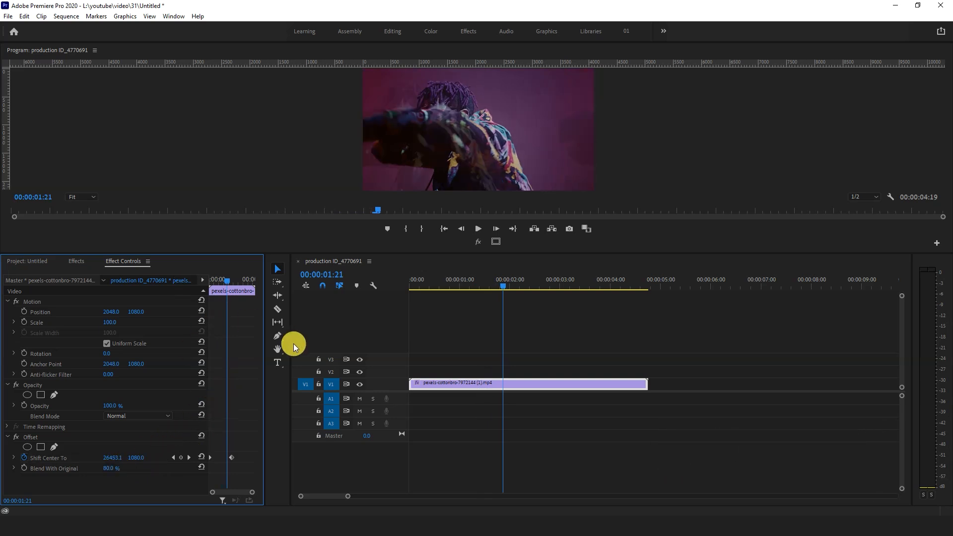
left_click_drag(228, 280, 199, 282)
key("space")
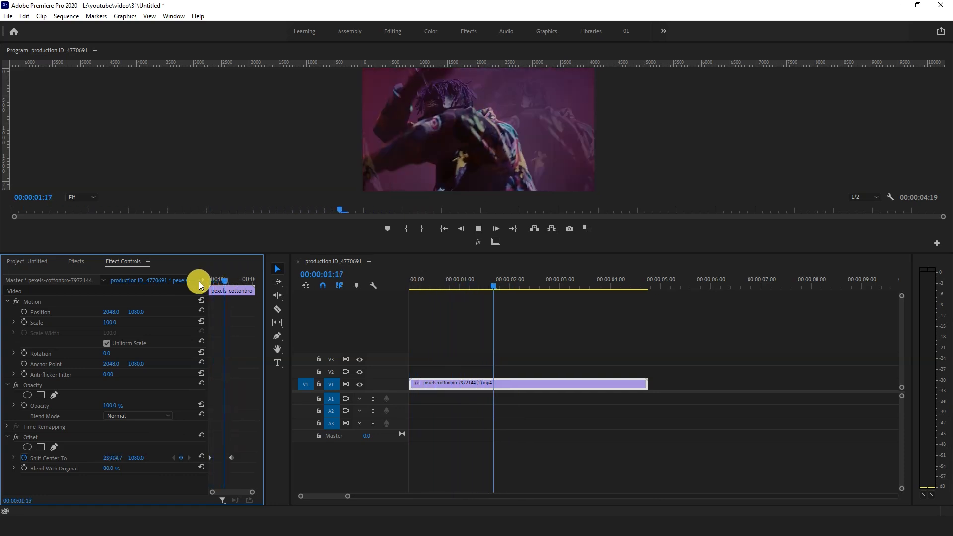
key("space")
Apply Ease In to the second Shift Center To keyframe and Ease Out to the first one
right_click(232, 458)
mouse_move(245, 442)
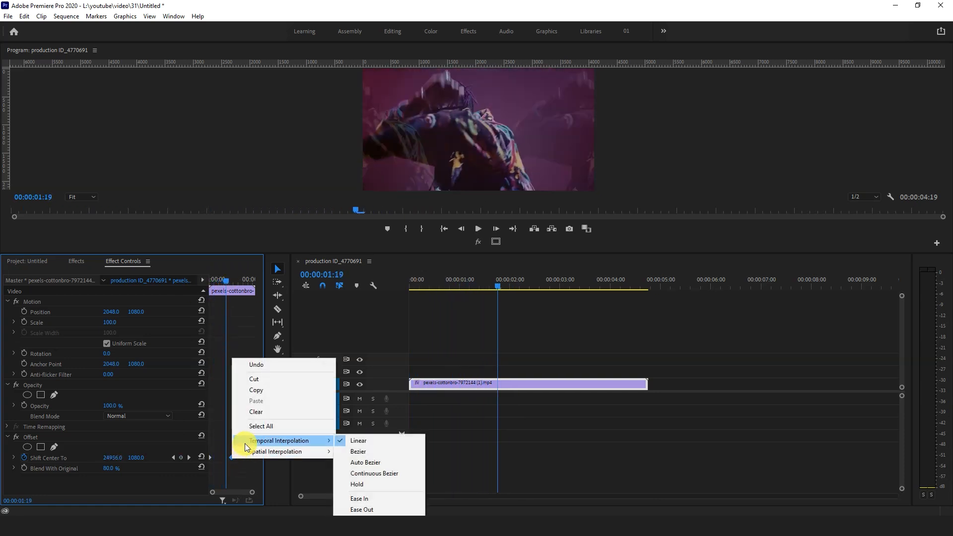
left_click(359, 499)
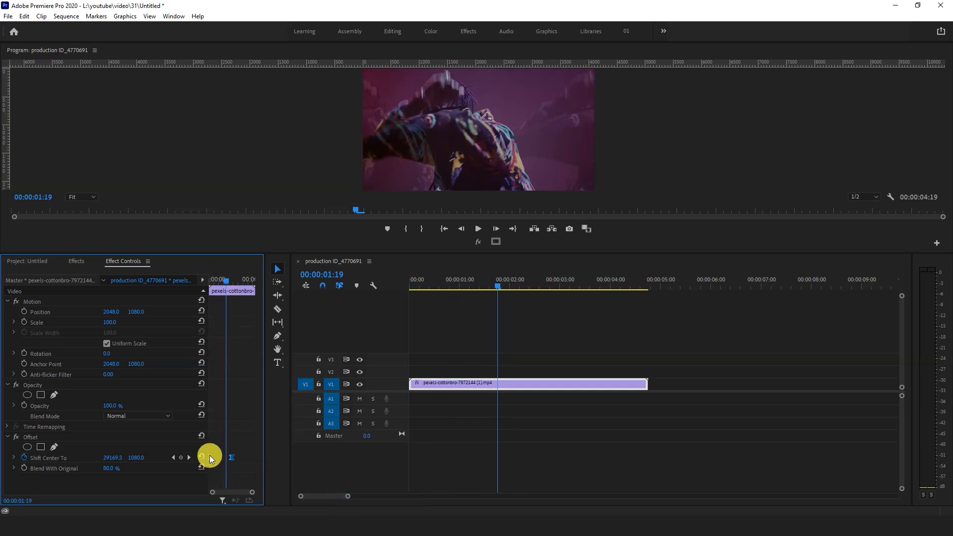
right_click(210, 458)
mouse_move(244, 441)
left_click(362, 506)
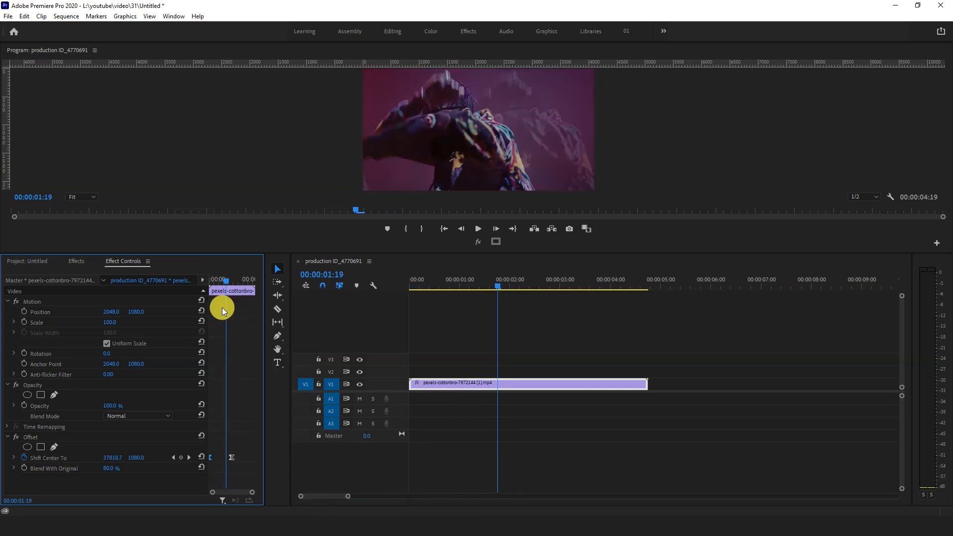
Play the clip from the start to check the eased Shift Center To animation
left_click_drag(228, 282, 198, 289)
key("space")
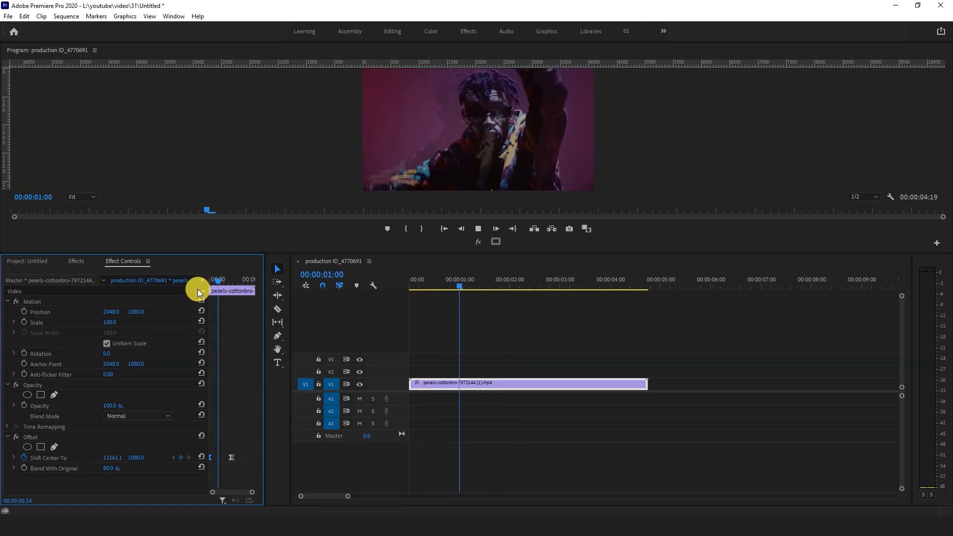
key("space")
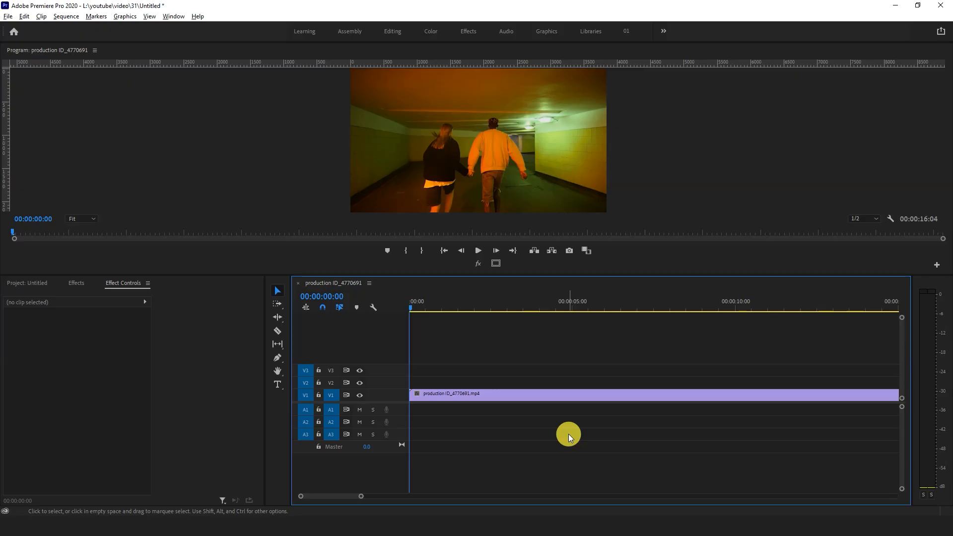
Split the production ID_4770691.mp4 clip on V1 at 00:00:00:03
scroll(568, 434, "up", 5)
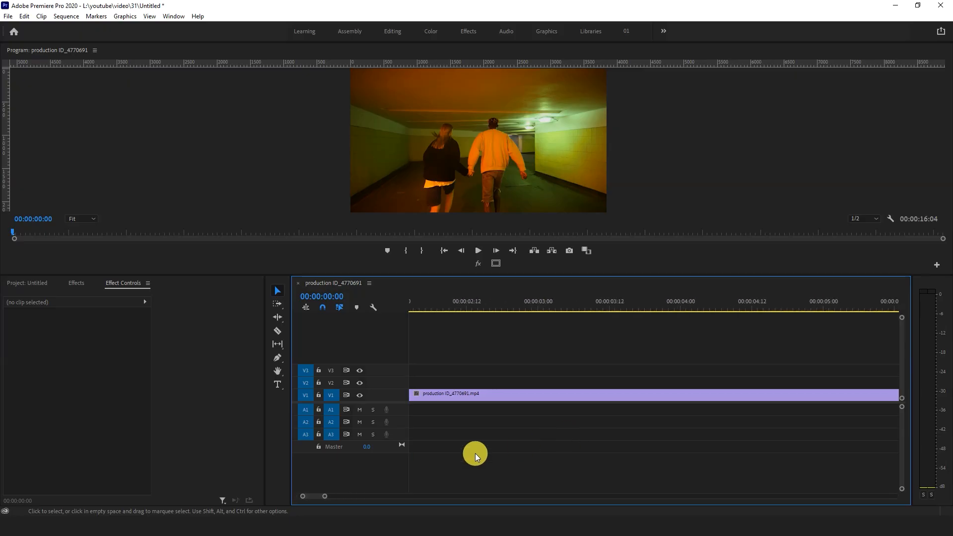
left_click_drag(315, 498, 292, 499)
scroll(451, 468, "up", 4)
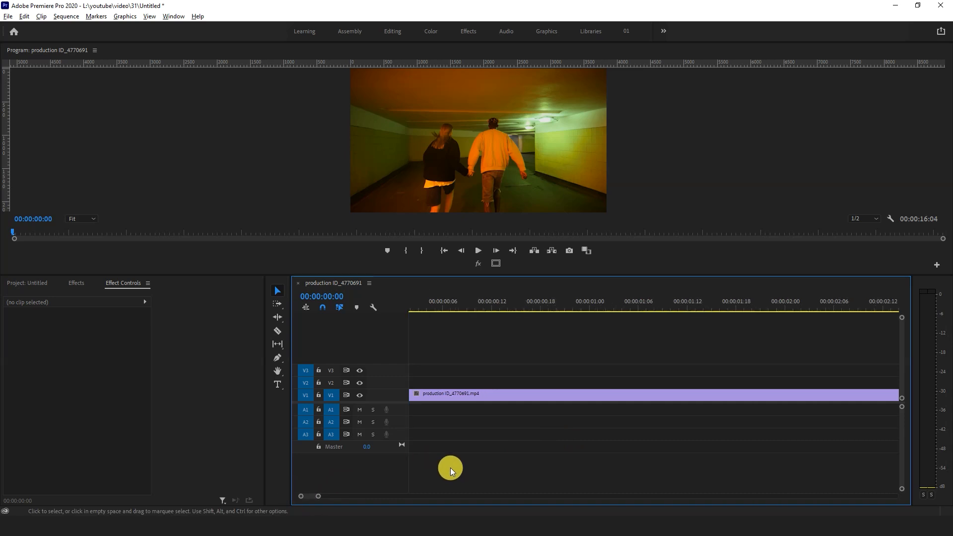
left_click(437, 397)
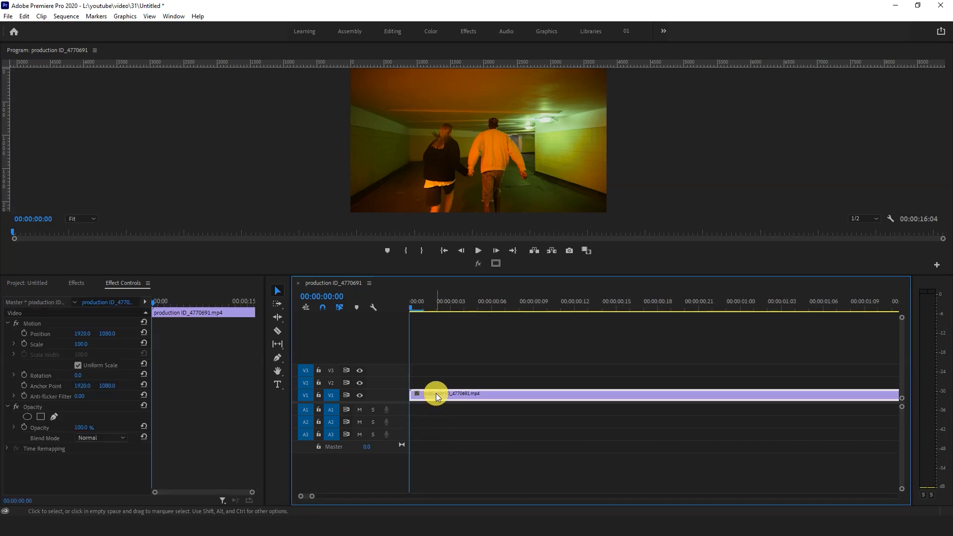
key("Right")
key("Right")
key("Right")
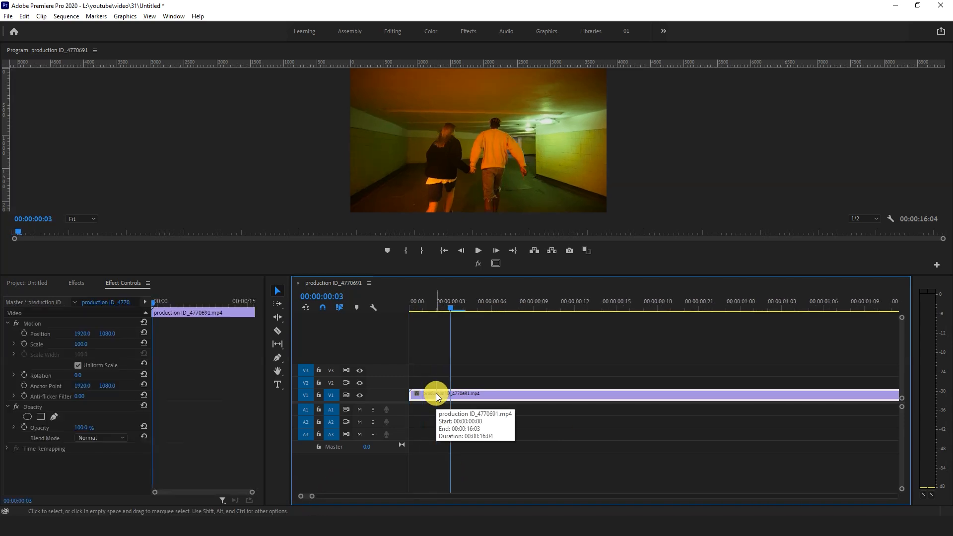
key("ctrl+k")
Split the remaining part of the V1 clip at 00:00:00:06 to get a second three-frame piece
key("Right")
key("Right")
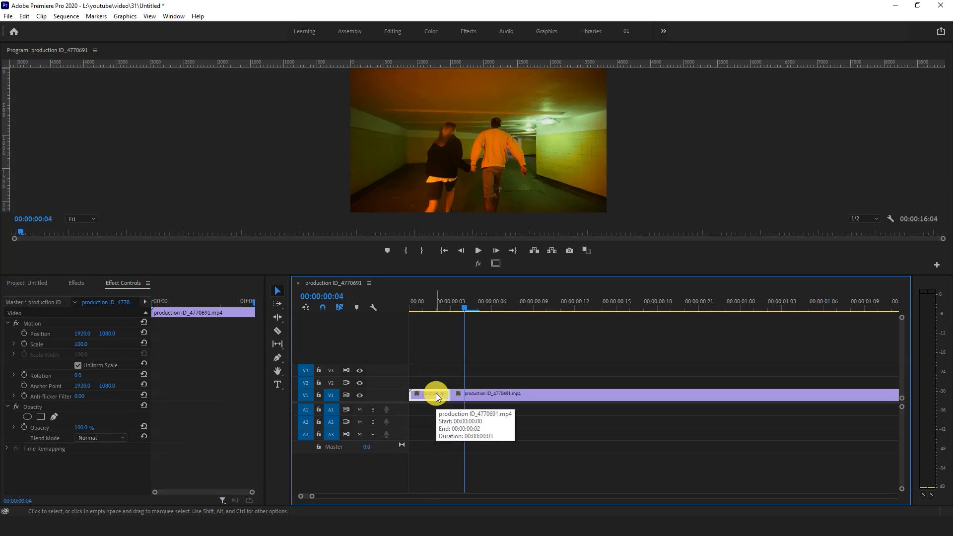
key("Right")
key("ctrl+k")
Move the long remainder of the clip along V1 to start at about 00:00:01:03, and preview the sequence
left_click(473, 396)
left_click_drag(473, 396, 799, 394)
key("space")
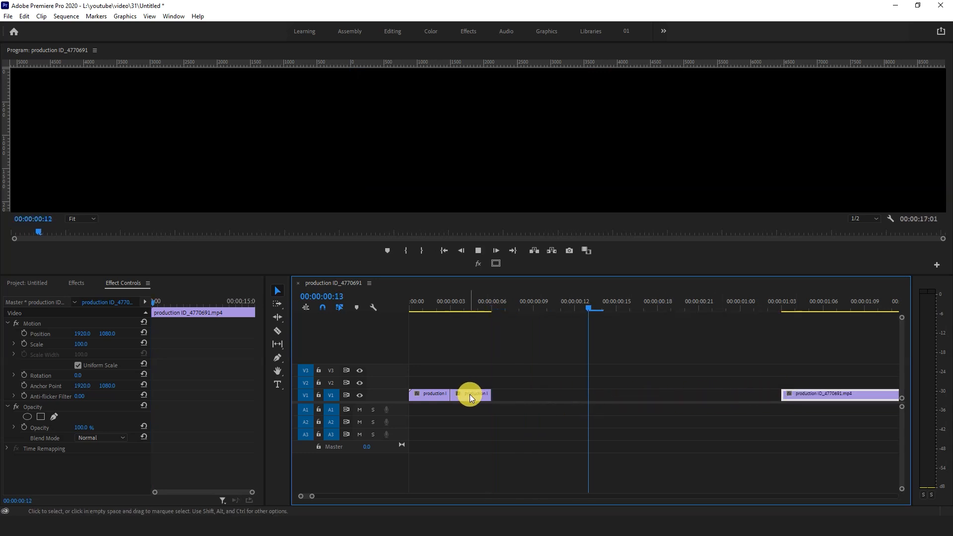
left_click_drag(476, 307, 451, 323)
Fill the gap with copies of the second three-frame piece, giving ten short pieces, and ripple delete the leftover gap before the long clip
left_click_drag(477, 393, 541, 394)
left_click_drag(541, 395, 644, 396)
scroll(674, 411, "down", 5)
left_click_drag(582, 396, 606, 395)
right_click(611, 397)
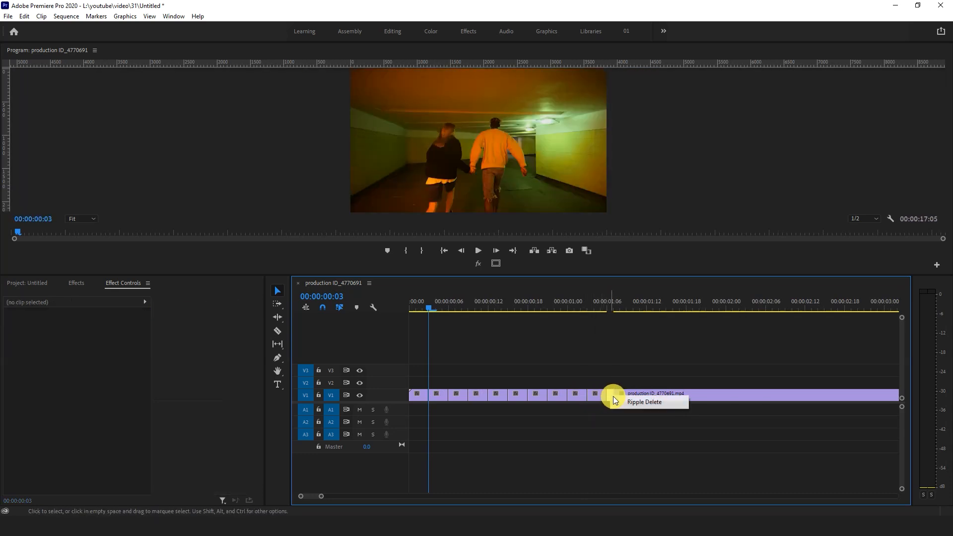
left_click(626, 402)
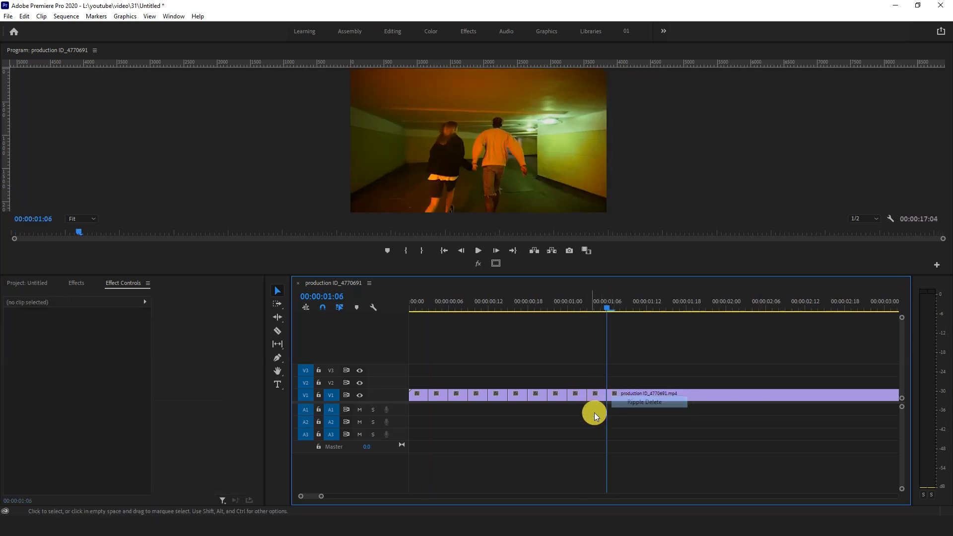
Reverse the speed of the third, fifth, seventh and ninth short pieces on V1
left_click(462, 396)
left_click(512, 398, "shift")
left_click(551, 398, "shift")
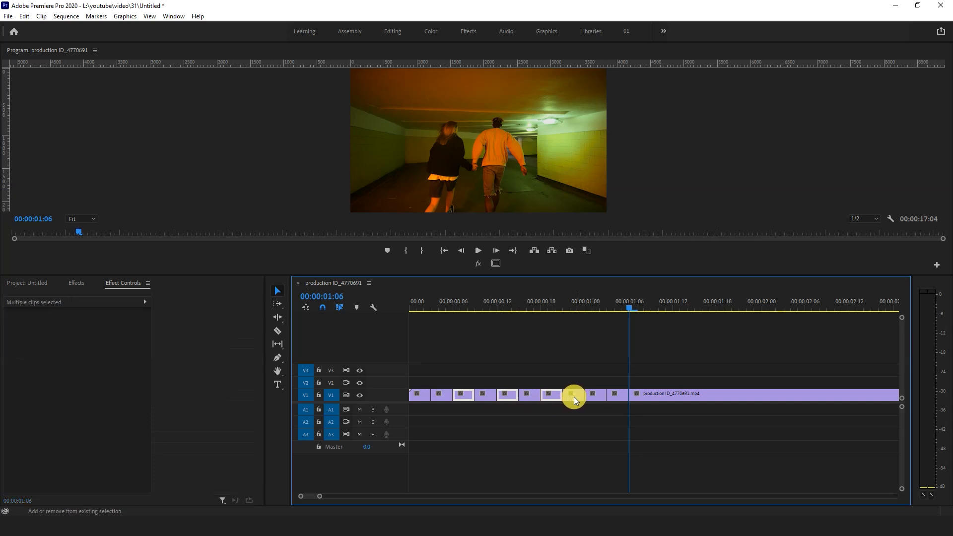
right_click(595, 399)
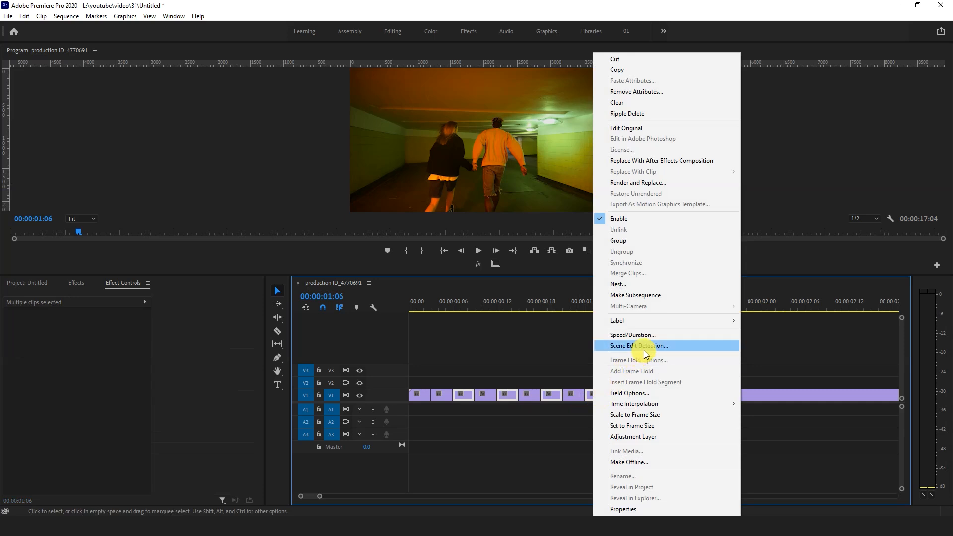
left_click(662, 340)
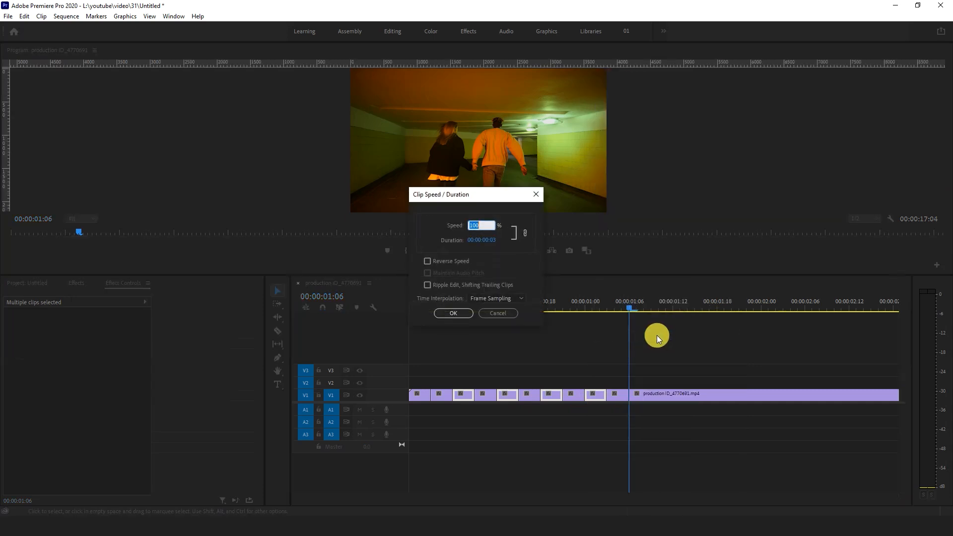
left_click(442, 264)
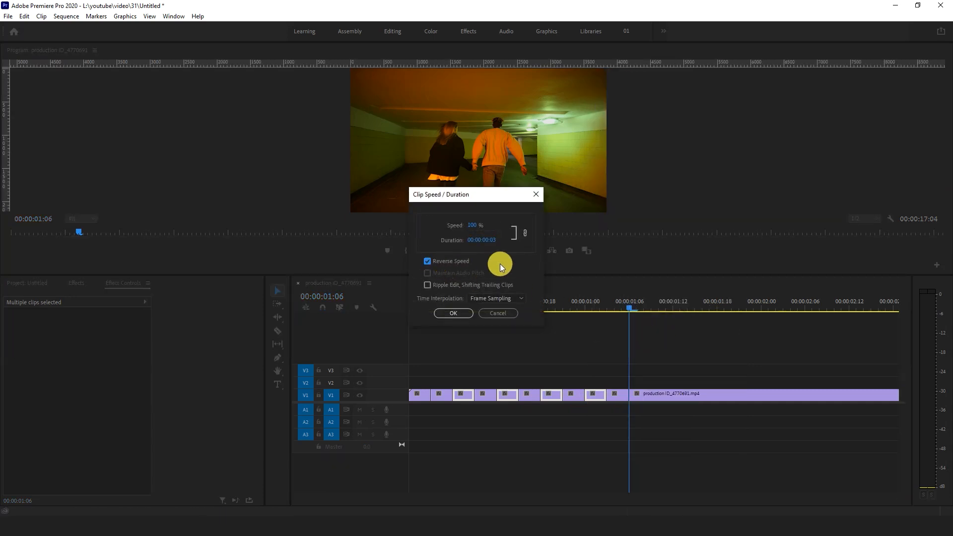
left_click(462, 309)
Play the sequence from the start to preview the alternating forward and reversed pieces
left_click_drag(458, 305, 410, 305)
key("space")
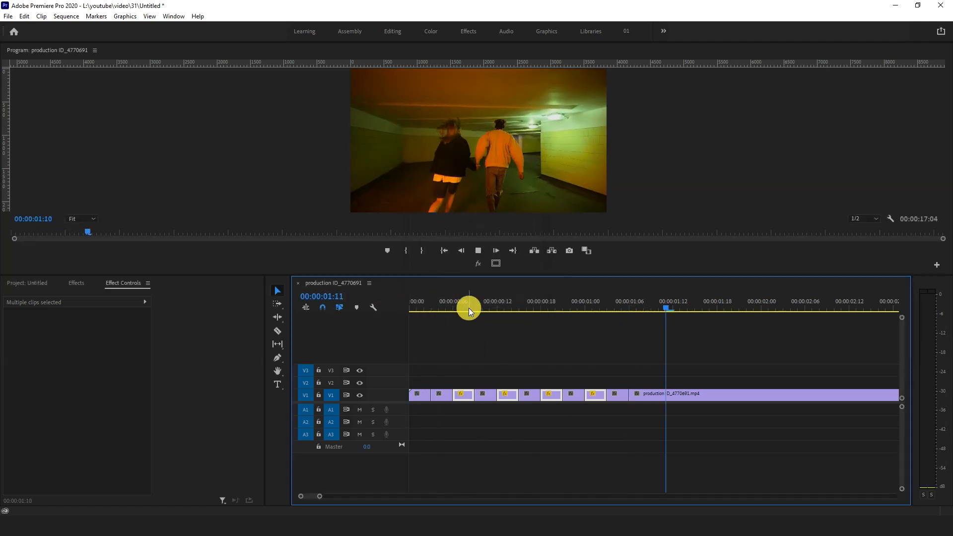
key("space")
scroll(528, 365, "down", 2)
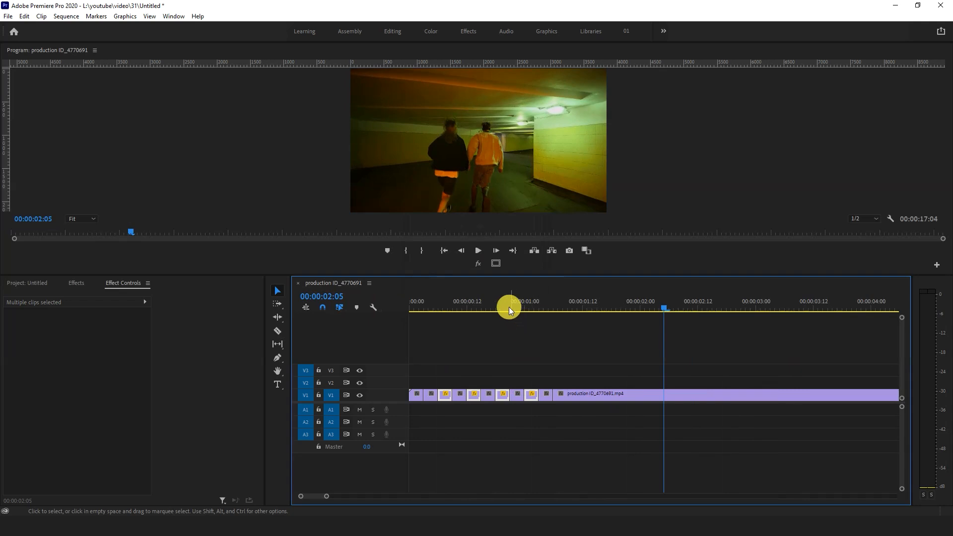
left_click_drag(508, 306, 393, 309)
key("space")
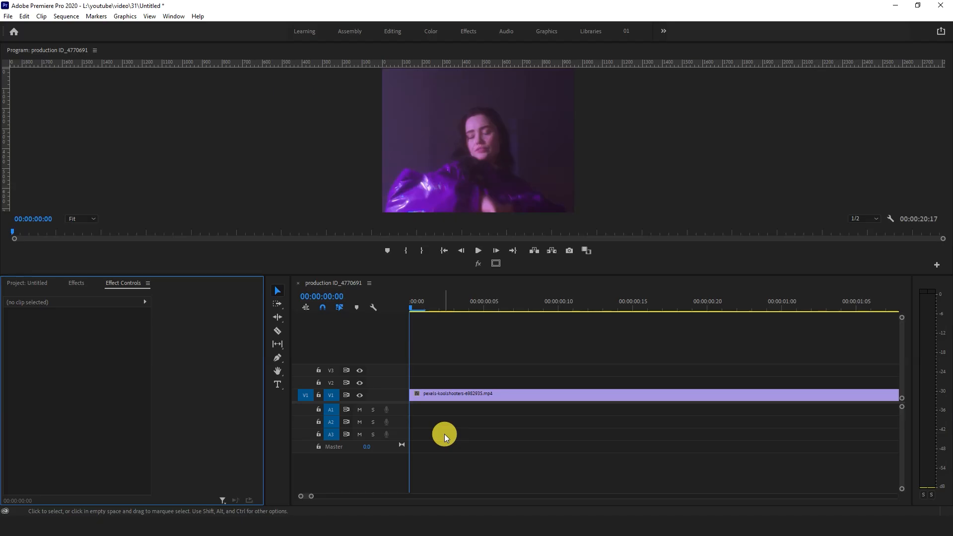
Cut the pexels-koolshooters-6982935.mp4 clip at 00:00:00:01 and 00:00:00:02 with the Razor tool
left_click(455, 400)
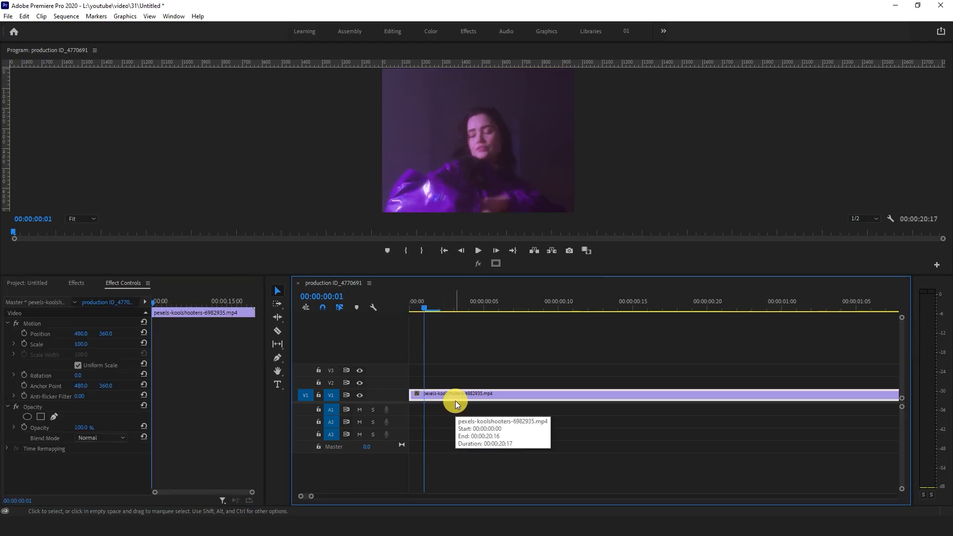
left_click(277, 331)
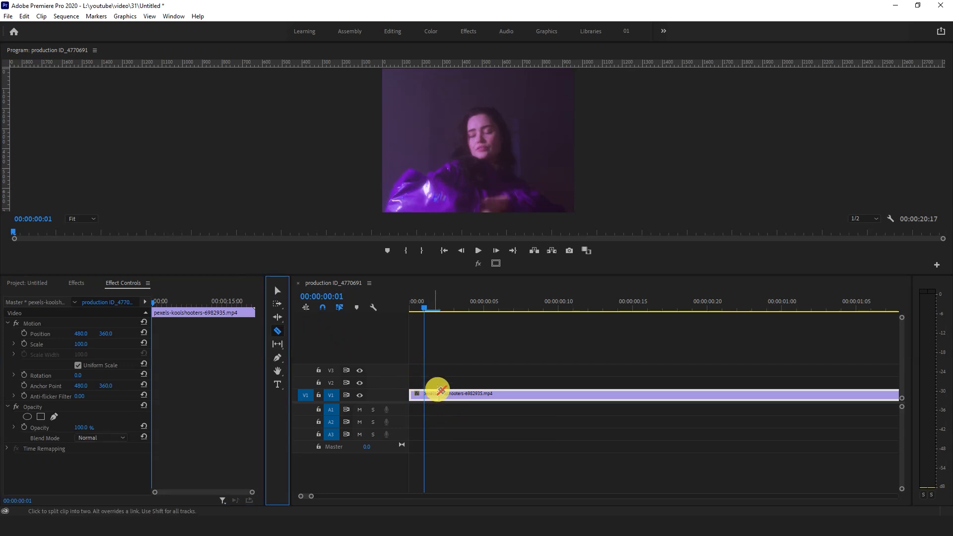
left_click(426, 393)
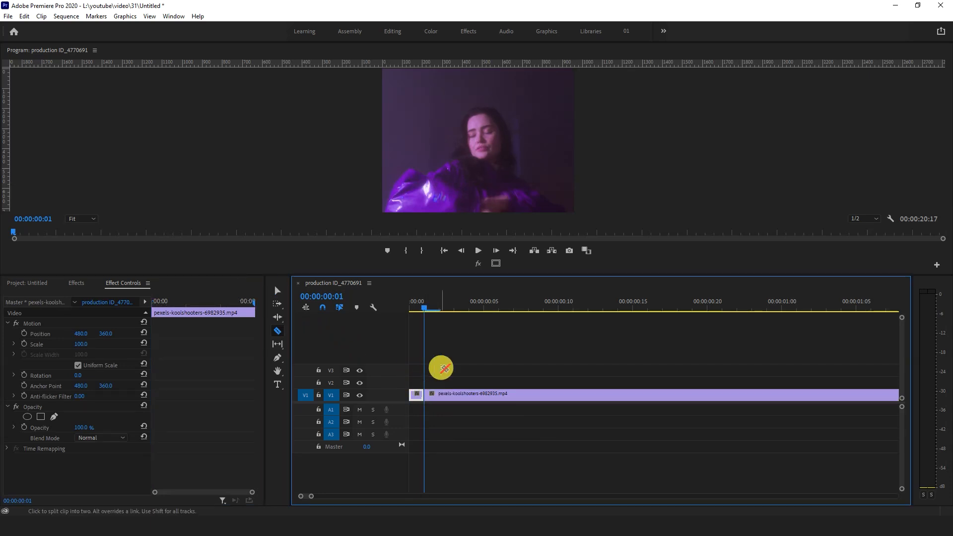
key("Right")
left_click(441, 395)
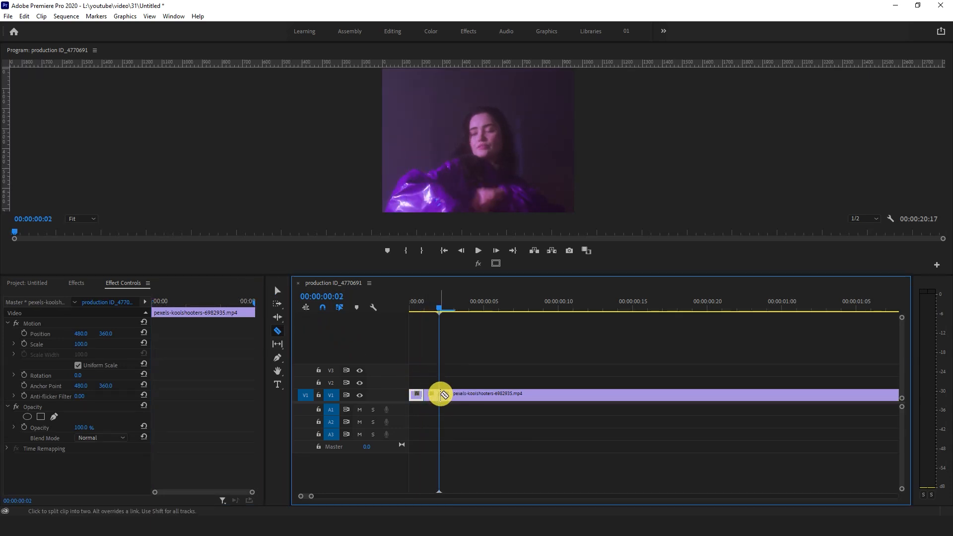
Cut the pexels-koolshooters-6982935.mp4 clip at every single frame from 00:00:00:03 through 00:00:00:13
key("Right")
key("ctrl+k")
key("Right")
key("ctrl+k")
key("Right")
key("ctrl+k")
key("Right")
key("ctrl+k")
key("Right")
key("ctrl+k")
key("Right")
key("ctrl+k")
key("Right")
key("ctrl+k")
key("Right")
key("ctrl+k")
key("Right")
key("ctrl+k")
key("Right")
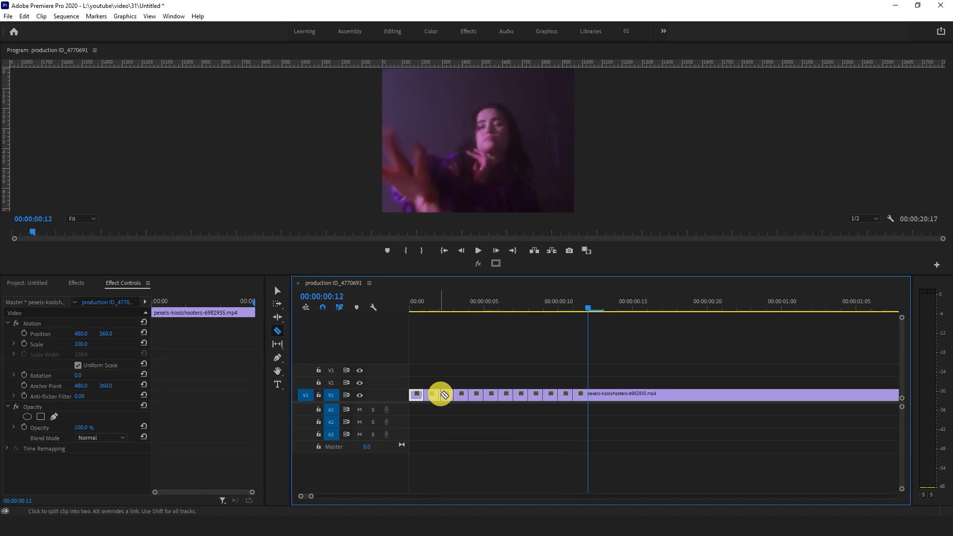
key("ctrl+k")
key("Right")
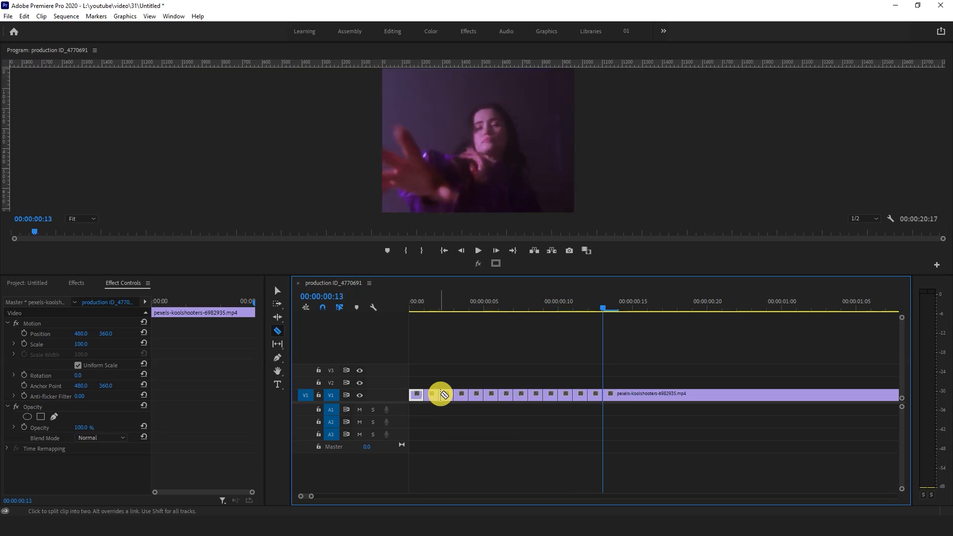
key("v")
left_click(452, 437)
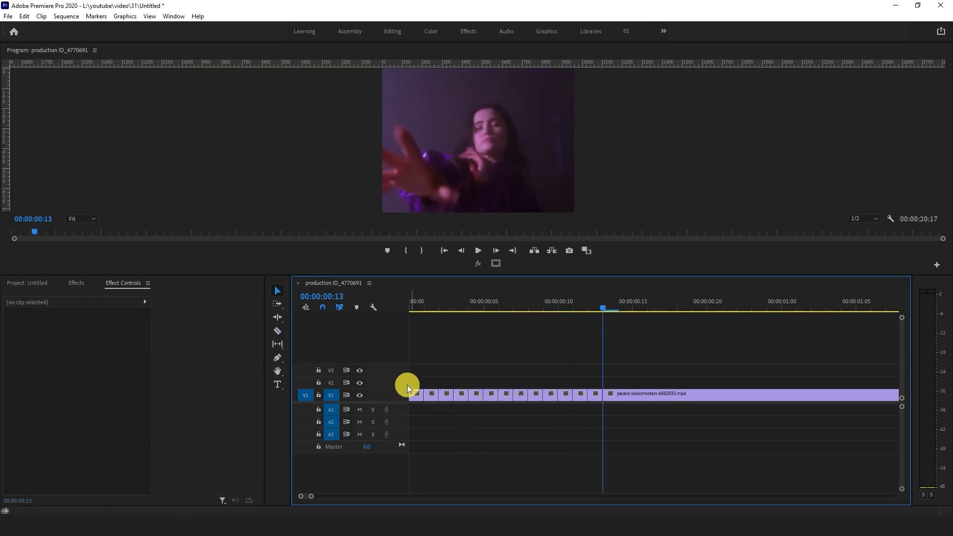
Apply the Invert video effect to the second, fourth, sixth, eighth, tenth and twelfth one-frame pieces on V1
left_click(78, 284)
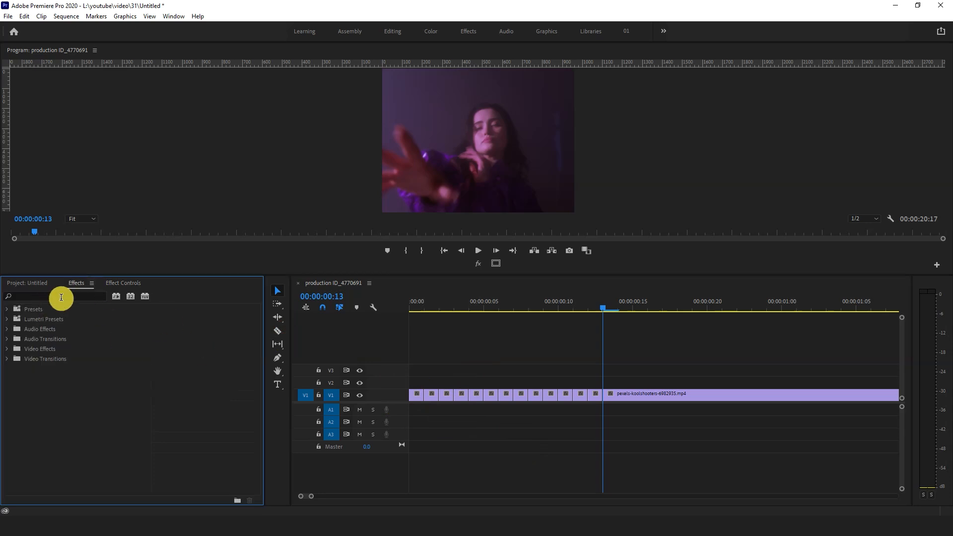
left_click(61, 297)
type("INVERT")
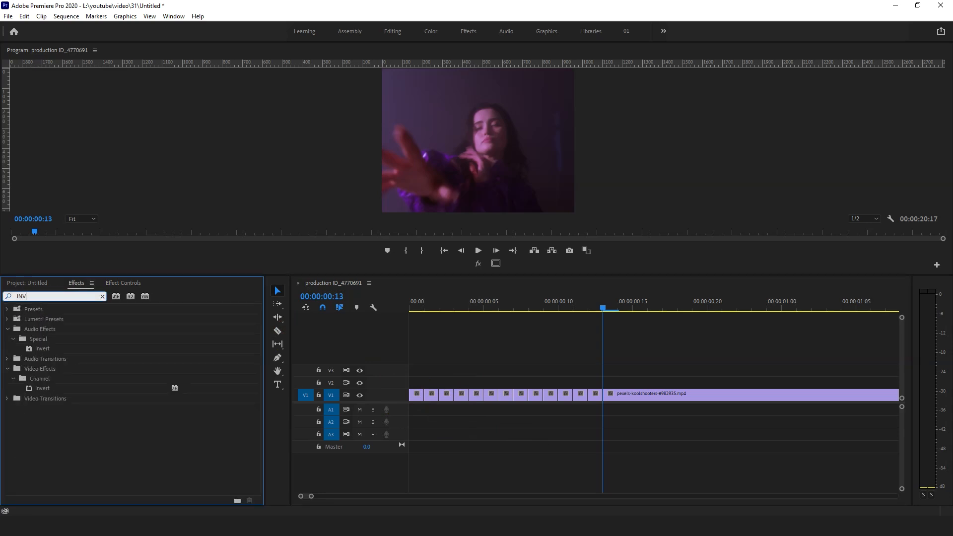
left_click(427, 396)
left_click(463, 396, "shift")
left_click(493, 395, "shift")
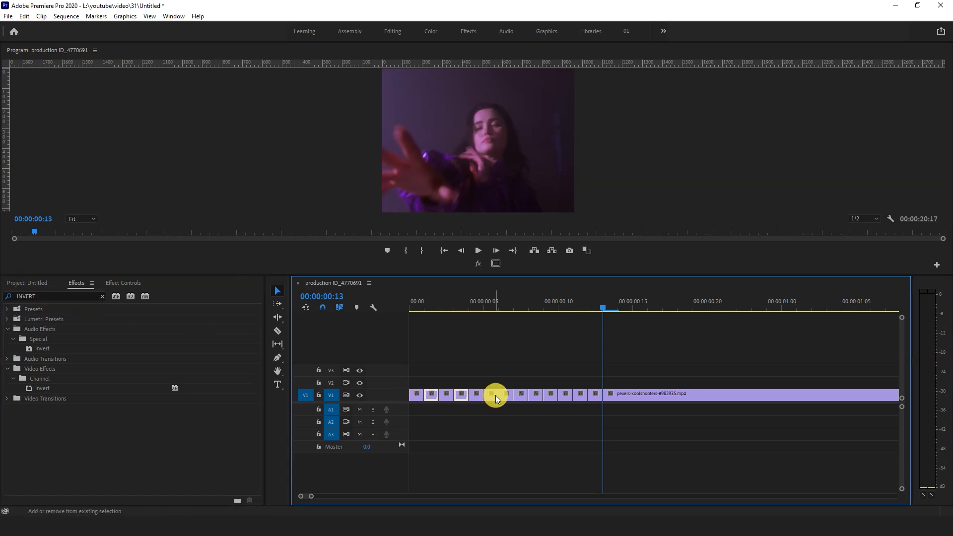
left_click(521, 395, "shift")
left_click(550, 395, "shift")
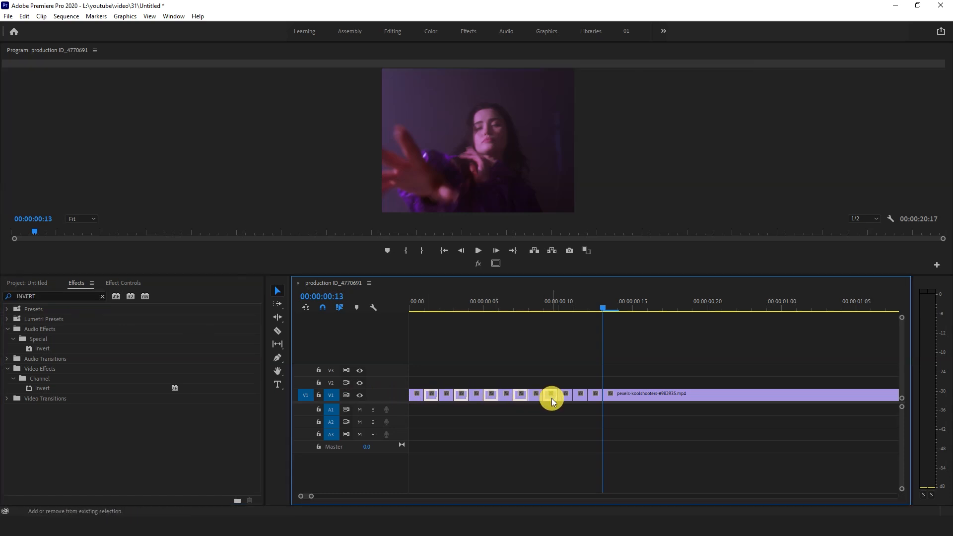
left_click(580, 399, "shift")
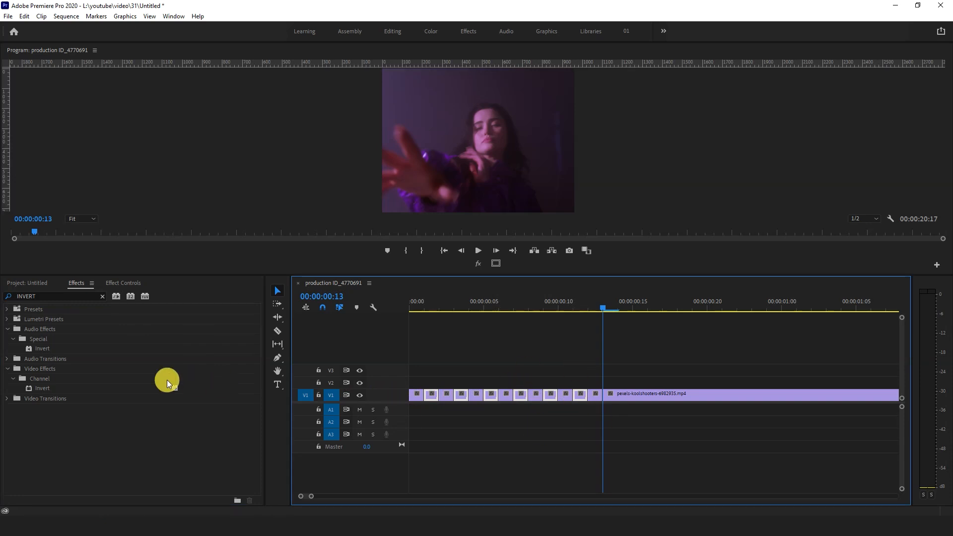
left_click_drag(55, 388, 432, 397)
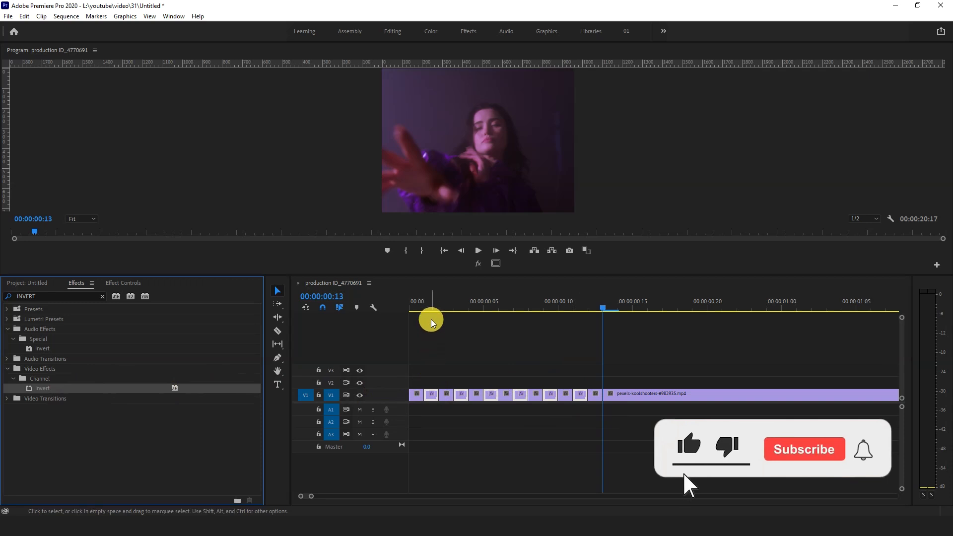
Play the sequence from the start to preview the inverted frames and return the playhead to 00:00:00:01
left_click_drag(429, 307, 368, 315)
key("space")
left_click_drag(447, 307, 428, 362)
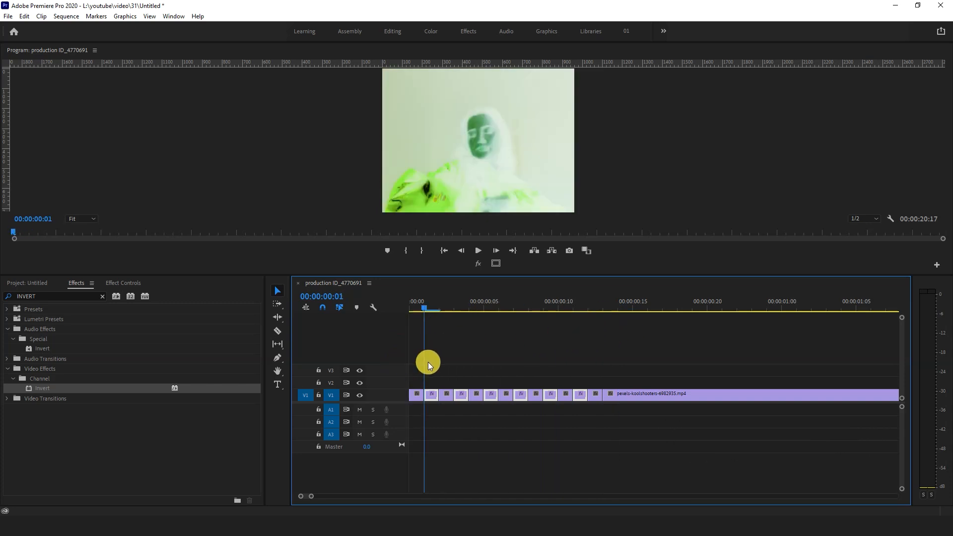
Set the Invert channel of the second one-frame piece to Red
left_click(432, 394)
left_click(119, 282)
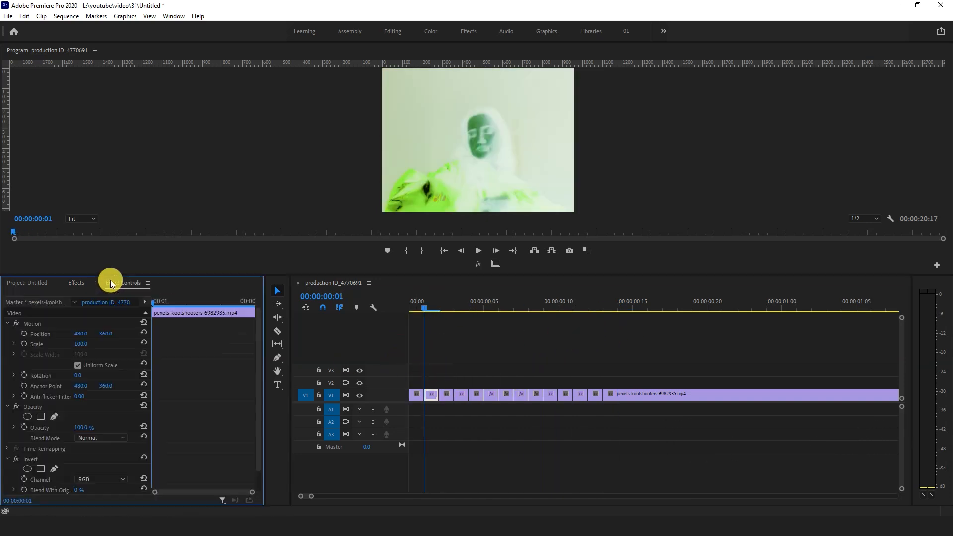
left_click(103, 455)
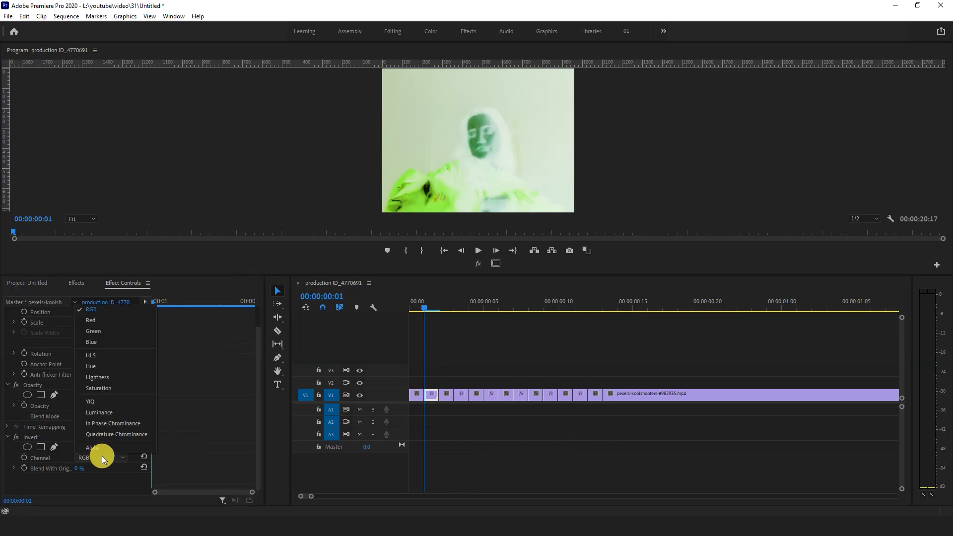
left_click(103, 323)
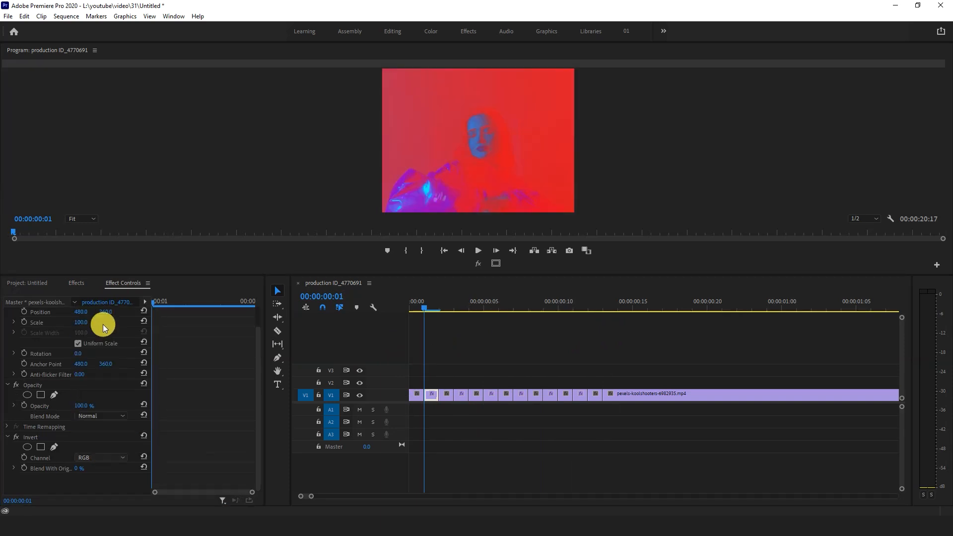
Set the Invert channel of the fourth one-frame piece, at 00:00:00:03, to Blue
left_click(461, 396)
left_click(461, 396)
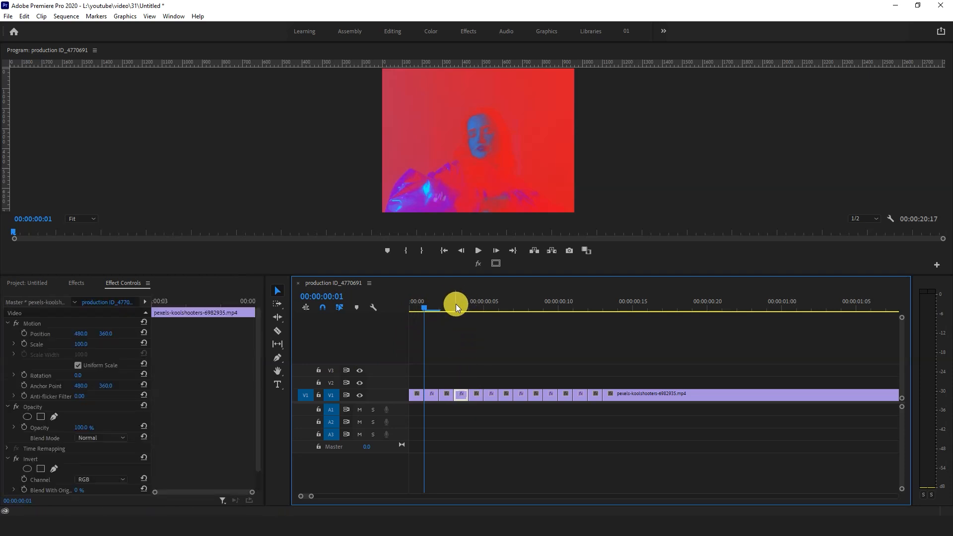
left_click(456, 303)
scroll(167, 424, "down", 1)
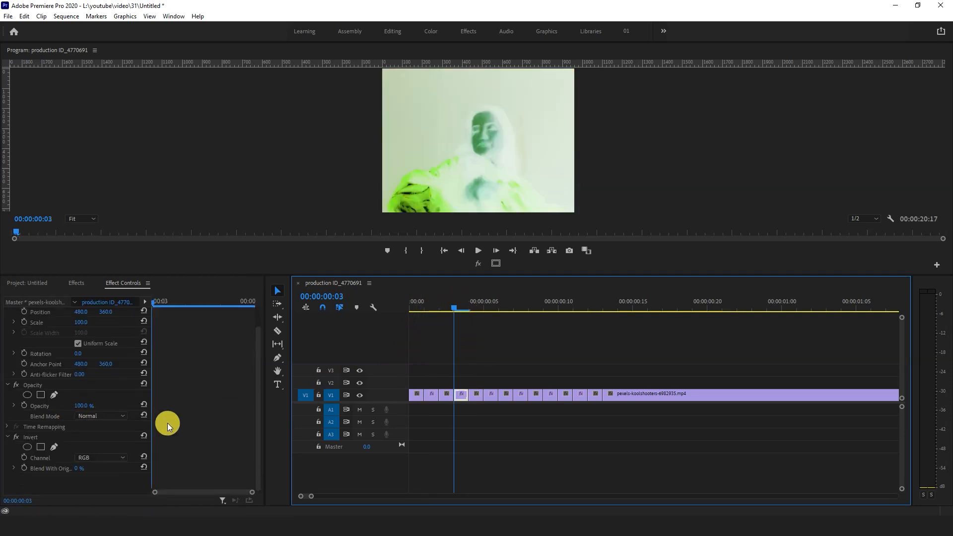
left_click(105, 457)
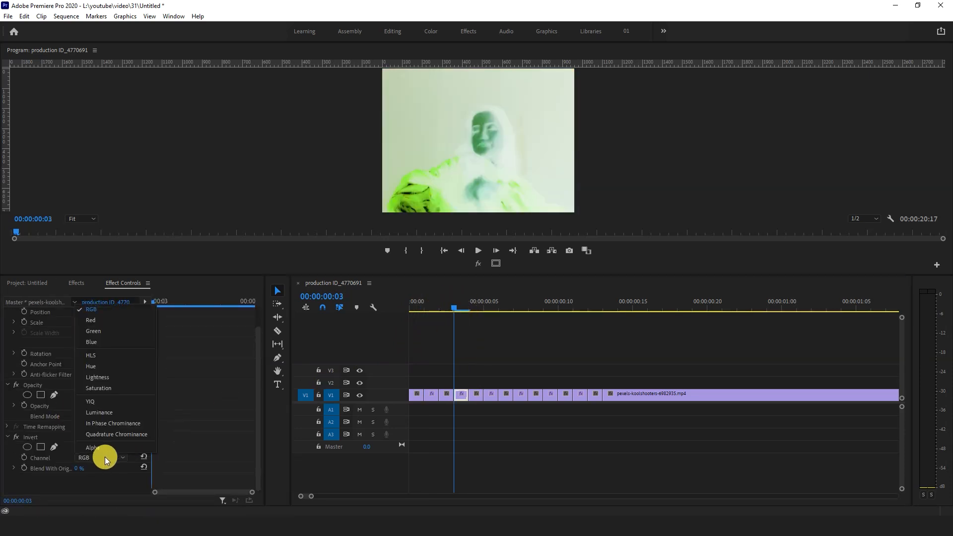
left_click(117, 341)
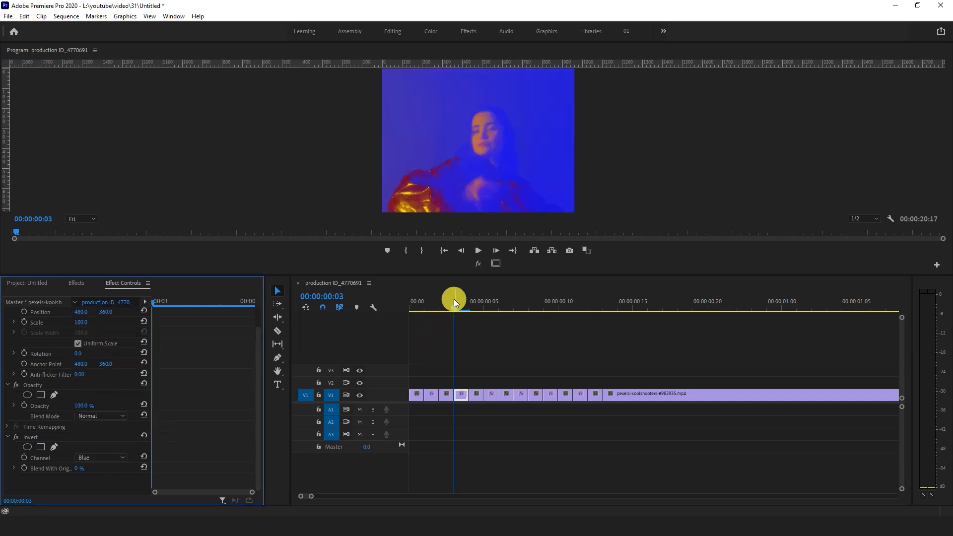
Set the Invert channel of the sixth one-frame piece, at 00:00:00:05, to Hue
left_click(494, 397)
left_click(484, 303)
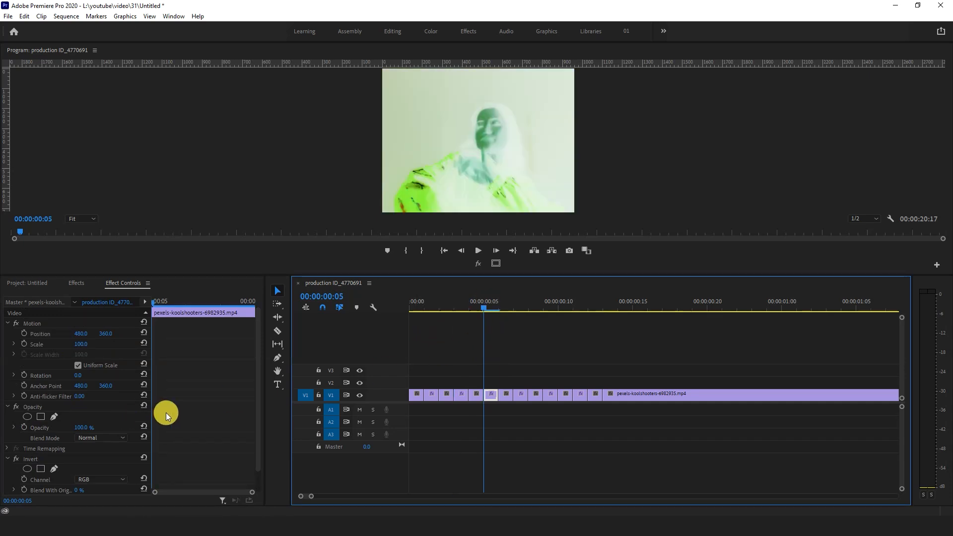
scroll(149, 422, "down", 1)
left_click(105, 457)
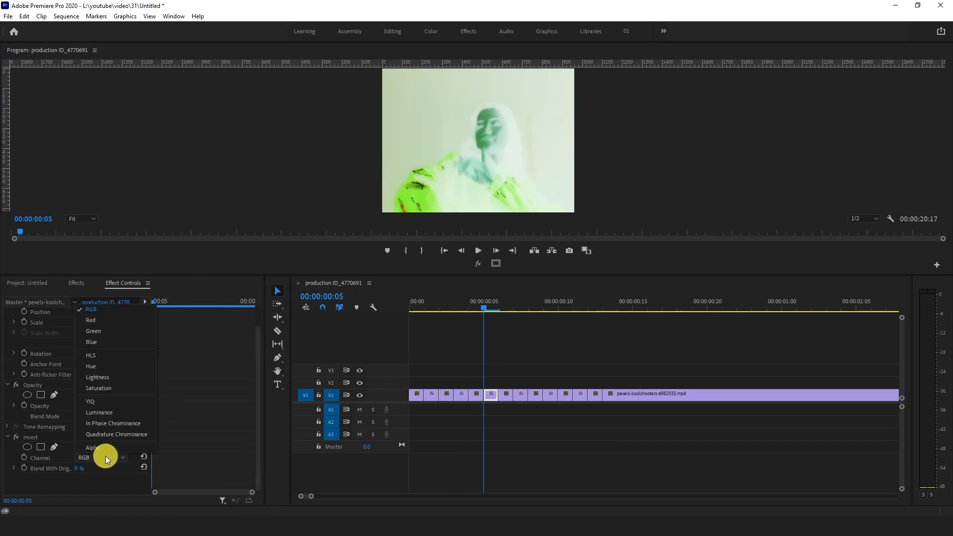
left_click(117, 363)
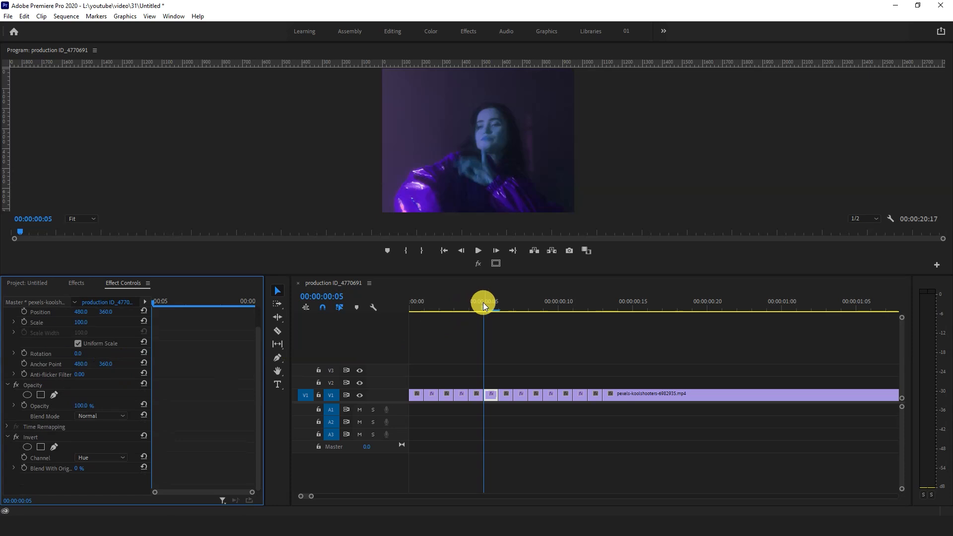
Set the Invert channel of the eighth one-frame piece, at 00:00:00:07, to Lightness
left_click(506, 306)
left_click(522, 396)
left_click(104, 460)
left_click(103, 452)
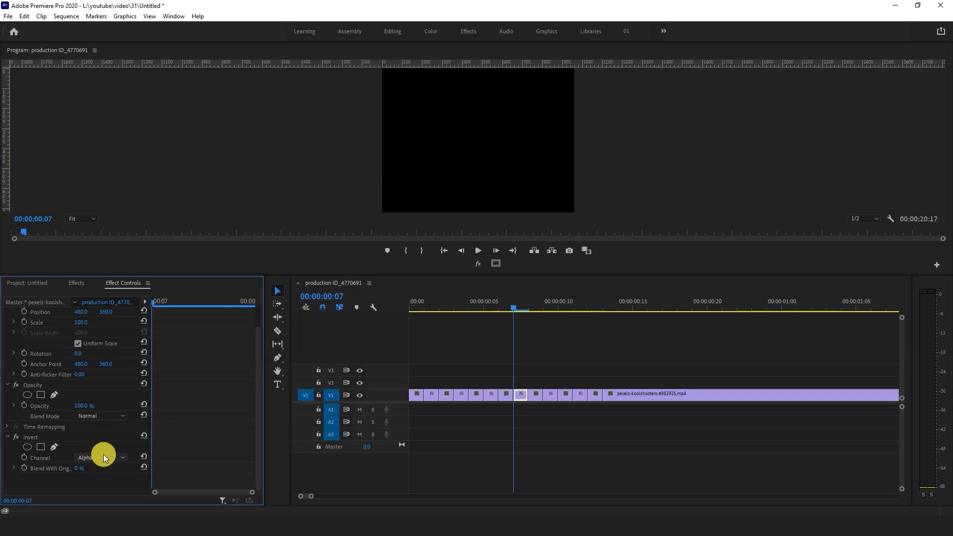
left_click(103, 455)
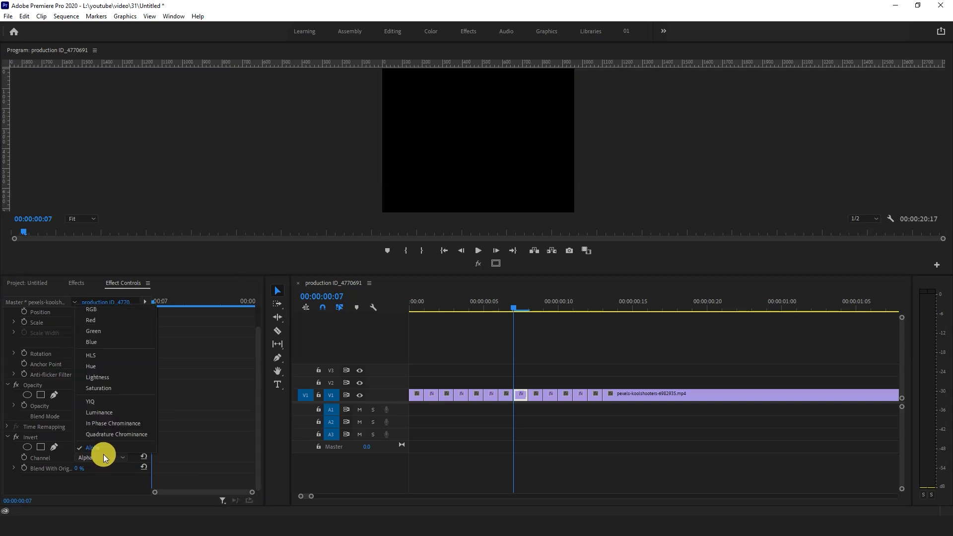
left_click(106, 377)
Play and scrub through the one-frame pieces to review the different Invert channel looks
left_click(461, 297)
key("space")
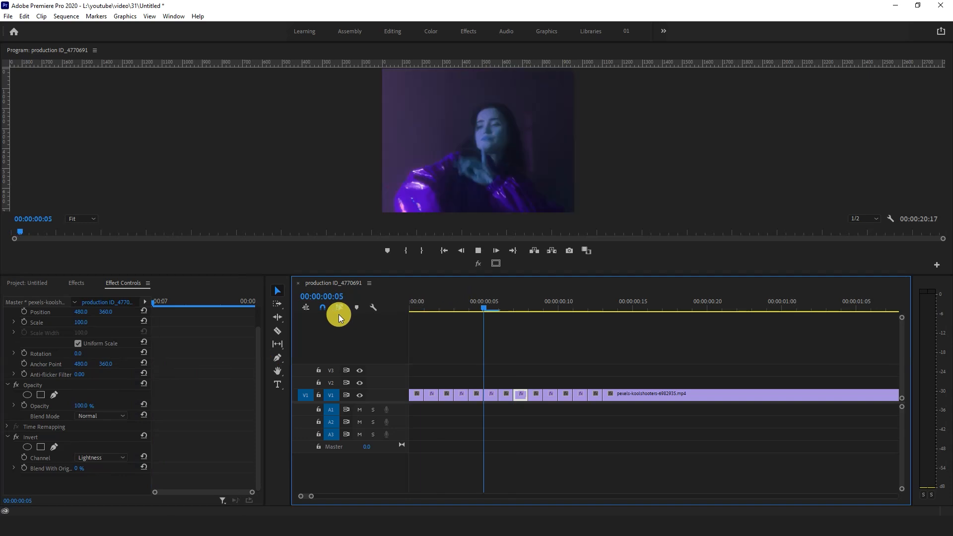
left_click_drag(433, 297, 615, 297)
scroll(571, 381, "down", 5)
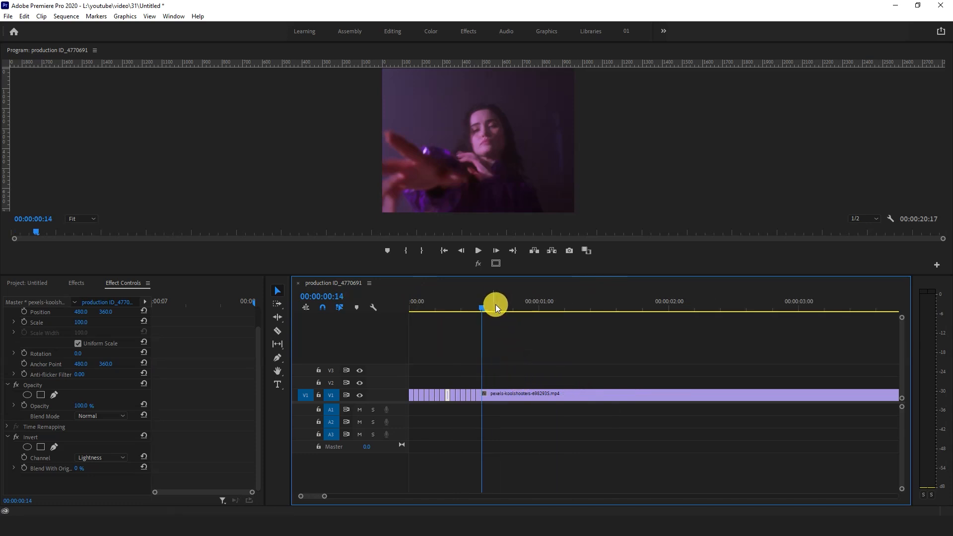